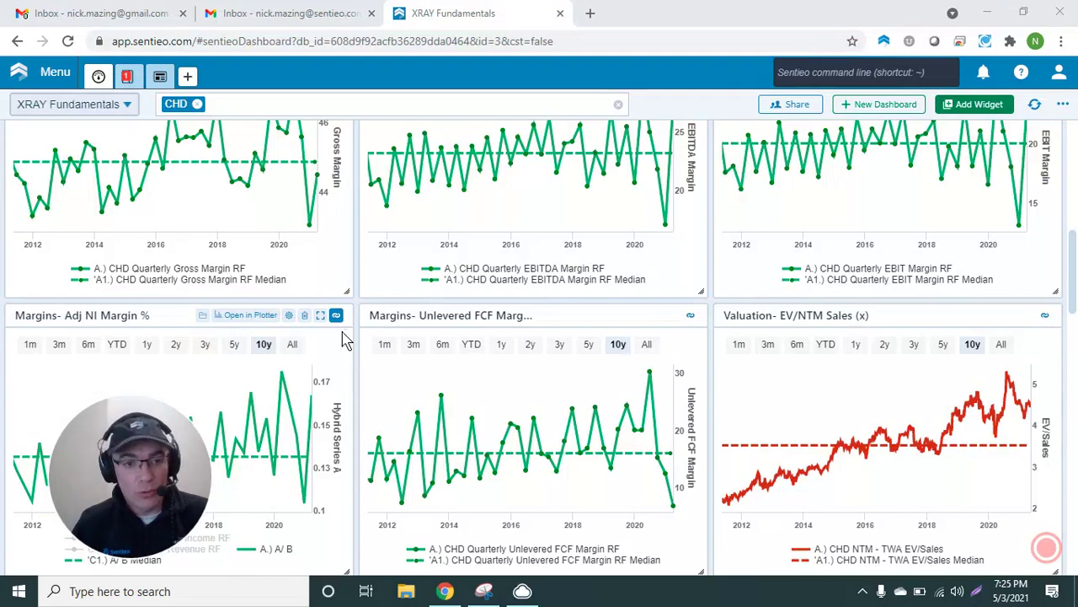
# Return to the top of CHD's dashboard and inspect the Price Monitor table and Stock Price Graph.
pyautogui.scroll(3, 502, 388)
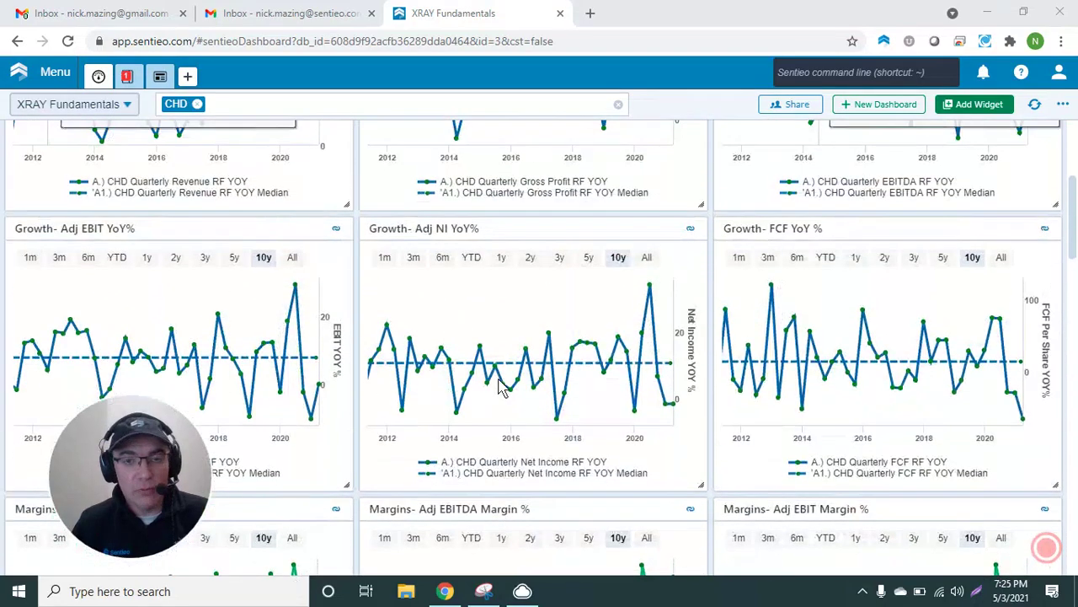
pyautogui.scroll(5, 501, 388)
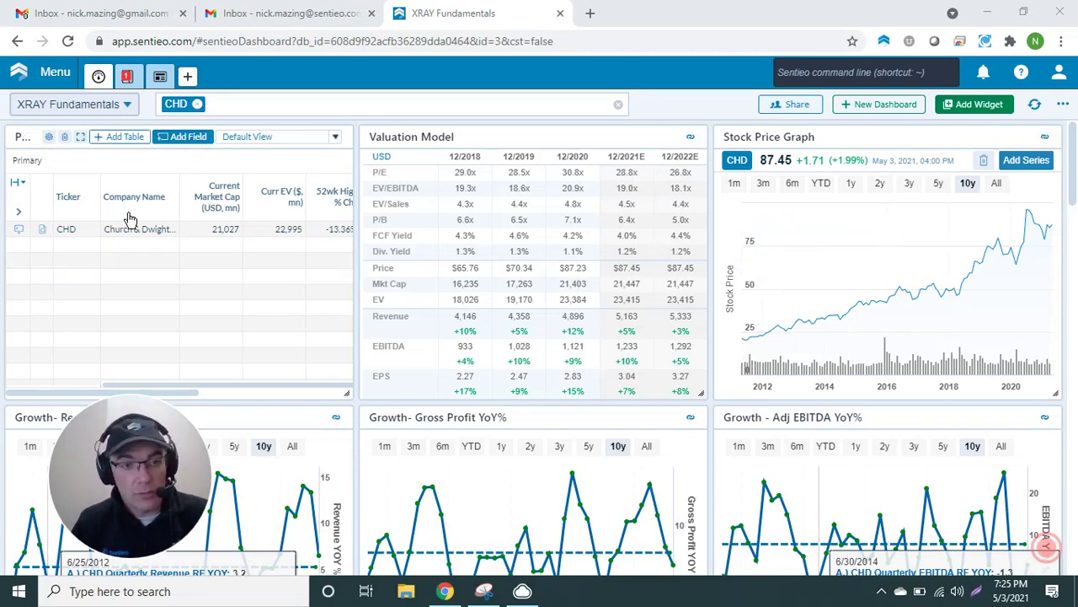
pyautogui.moveTo(113, 339)
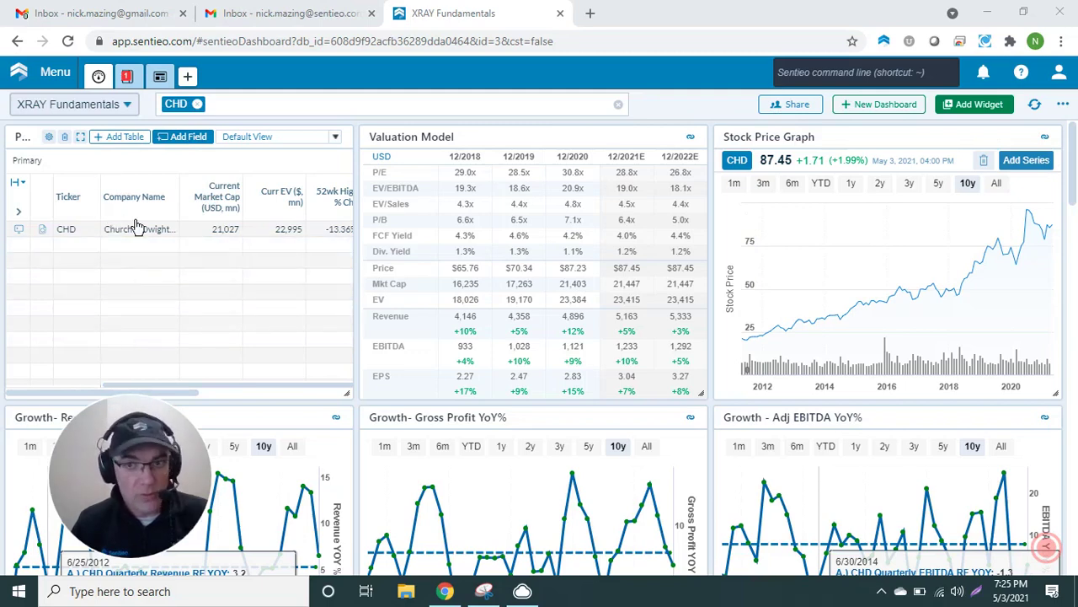
pyautogui.moveTo(205, 373)
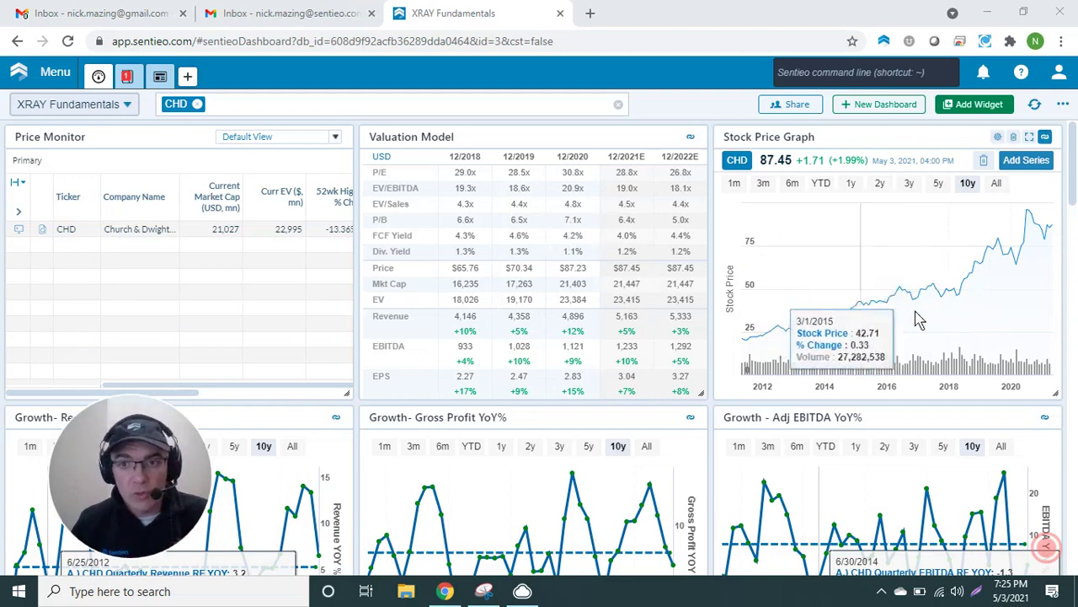
# Scroll through the Growth rows to review the Adj EBIT YoY%, Adj NI YoY% and FCF YoY% charts.
pyautogui.scroll(-3, 665, 424)
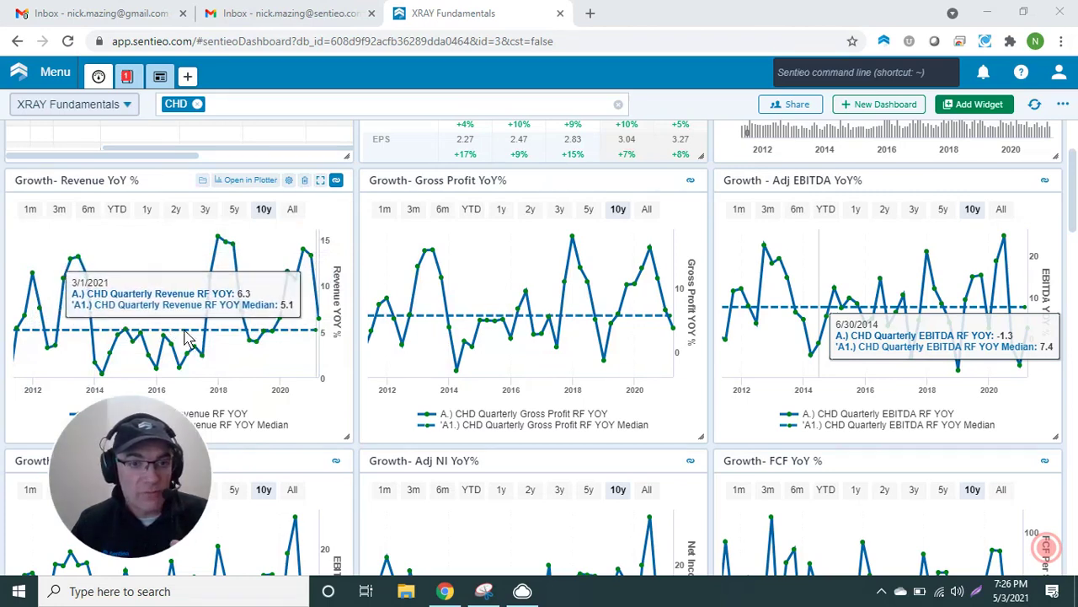
pyautogui.scroll(-4, 624, 362)
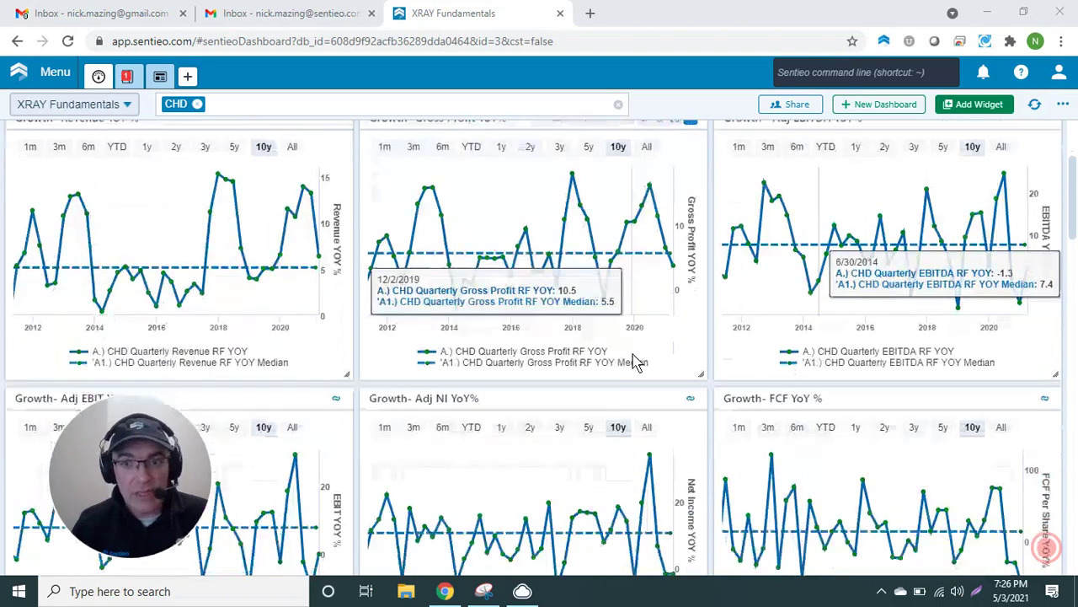
pyautogui.scroll(2, 506, 362)
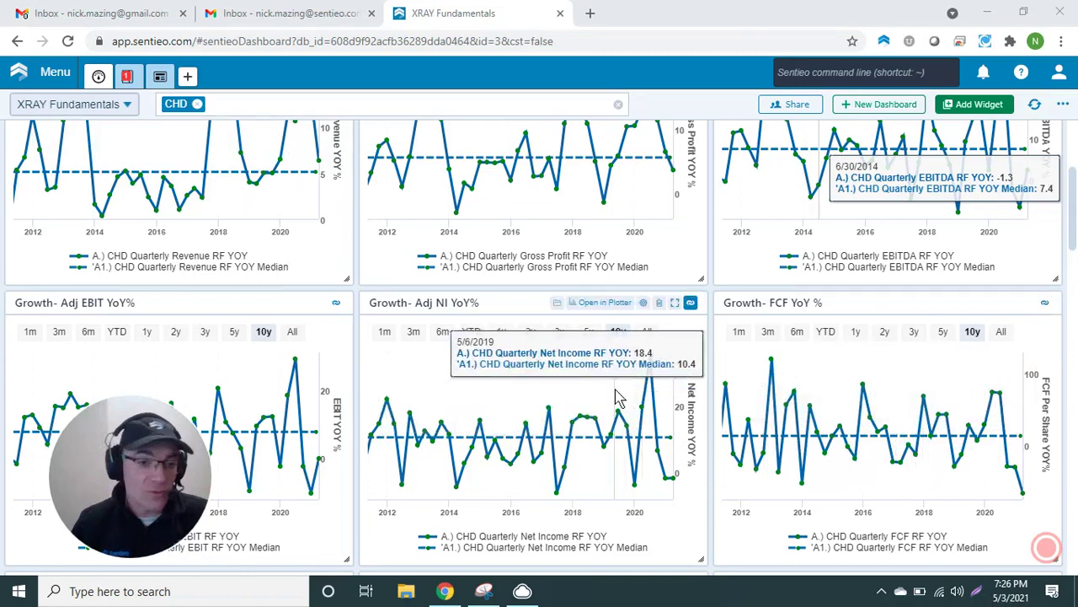
pyautogui.scroll(-1, 618, 397)
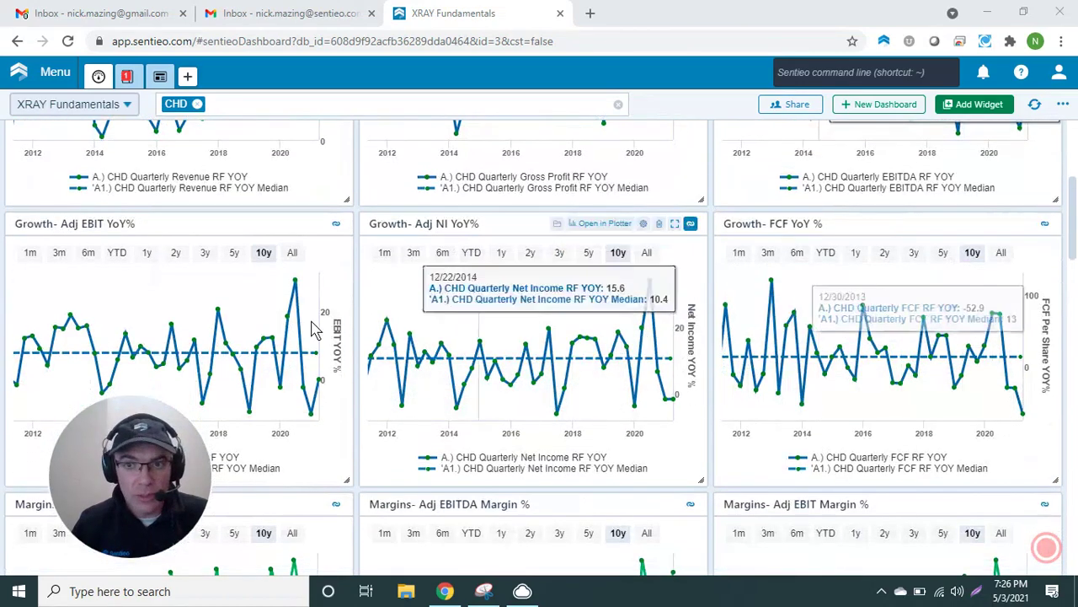
pyautogui.scroll(-4, 463, 305)
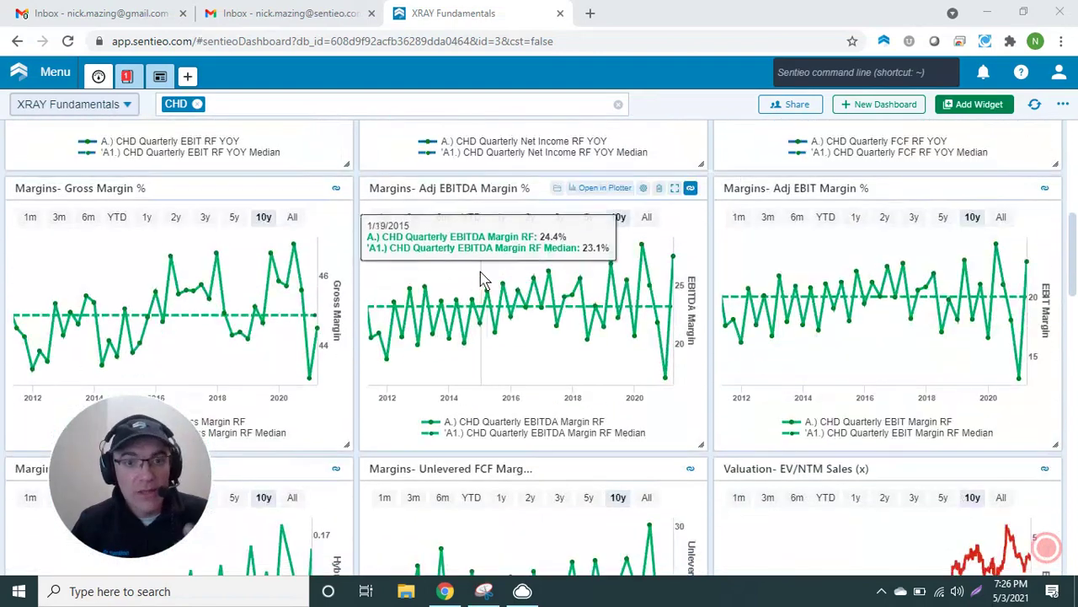
# Move to the Margins row and inspect the Adj EBITDA Margin % chart against its 23.1% median.
pyautogui.scroll(2, 481, 278)
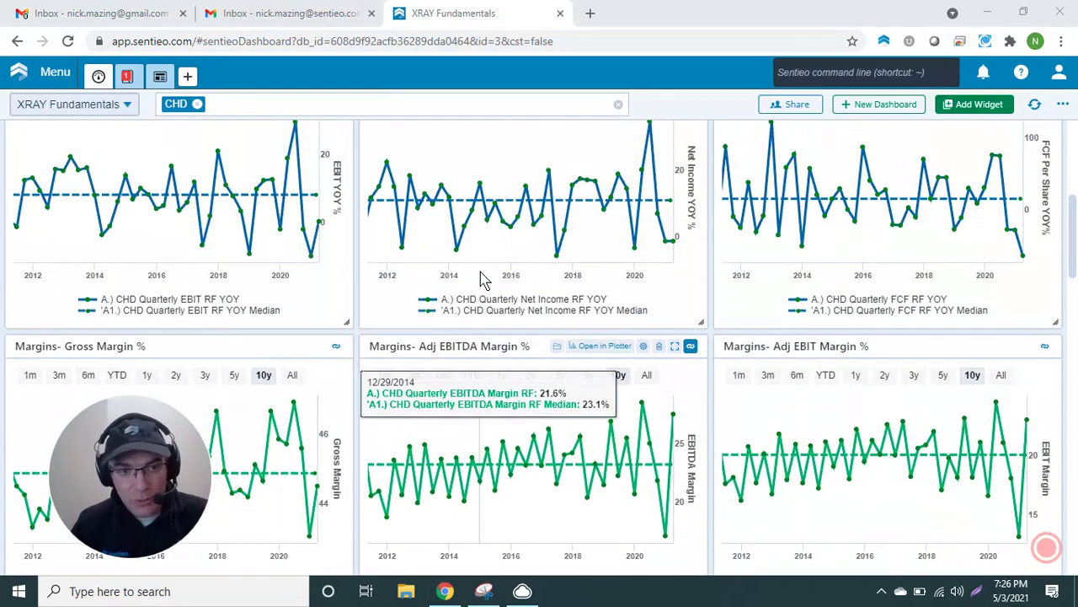
pyautogui.scroll(-1, 480, 271)
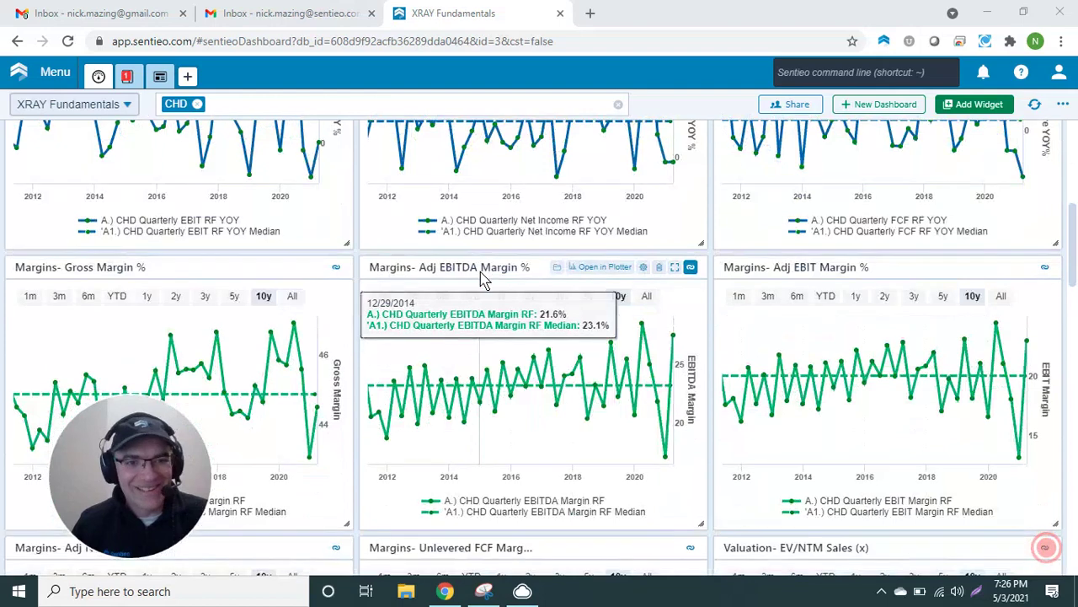
pyautogui.scroll(-1, 482, 291)
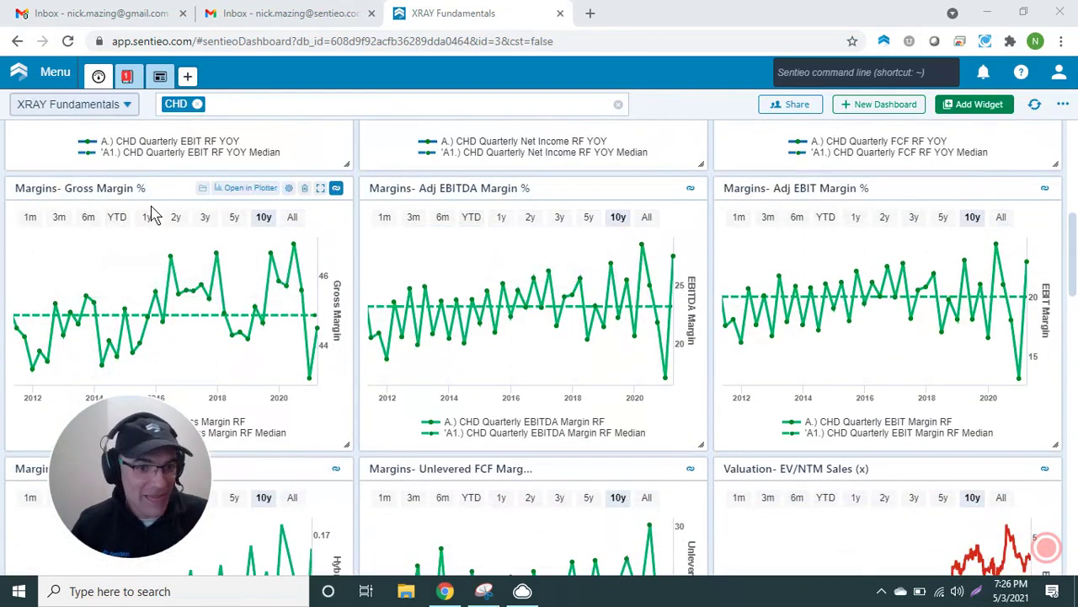
pyautogui.scroll(-1, 674, 348)
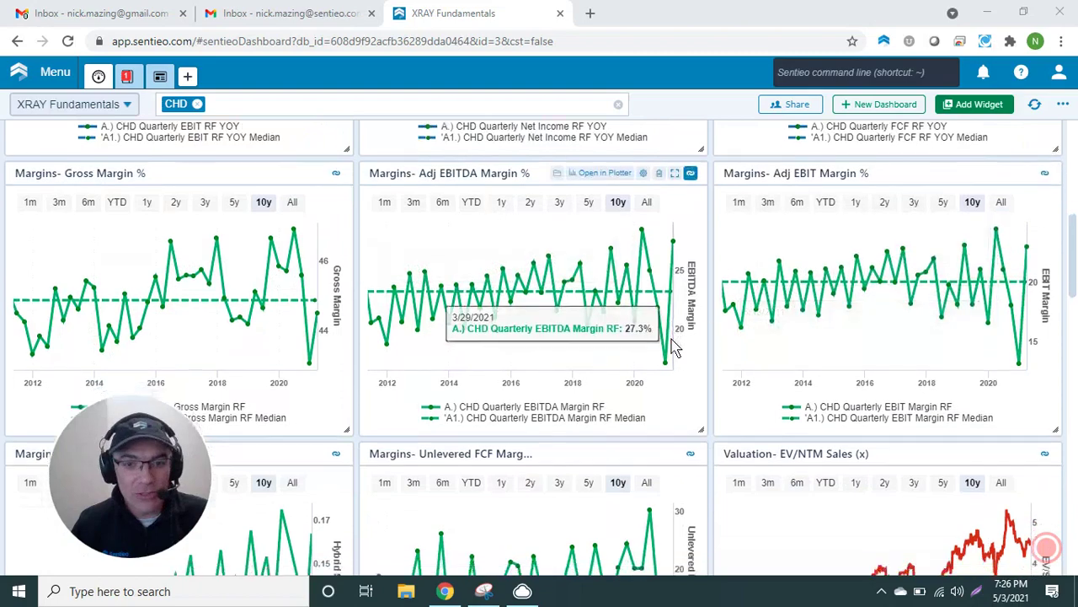
pyautogui.scroll(-2, 674, 348)
pyautogui.scroll(1, 523, 299)
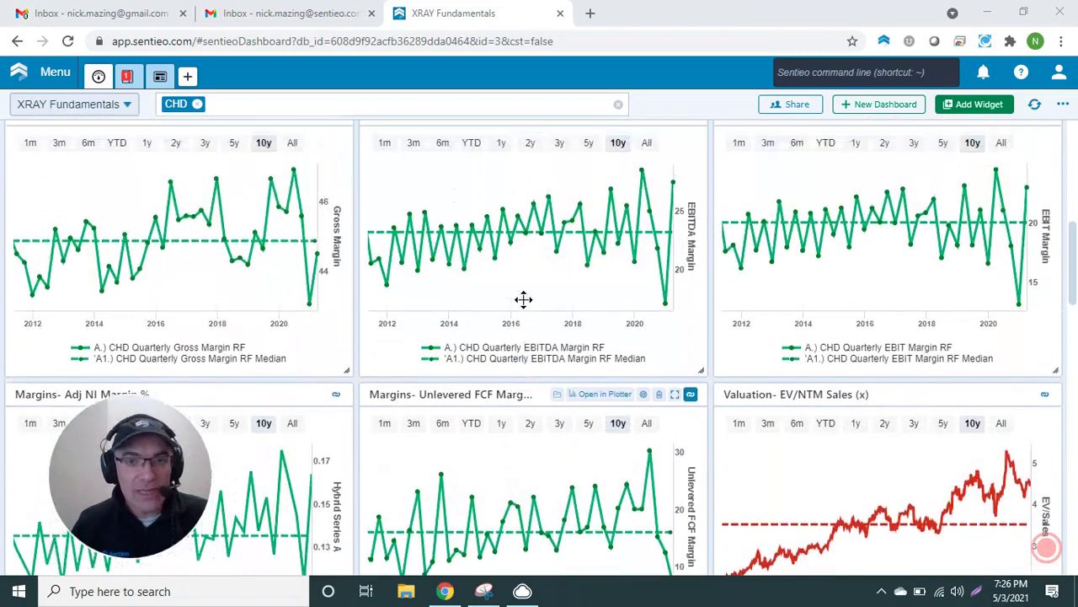
pyautogui.scroll(1, 523, 299)
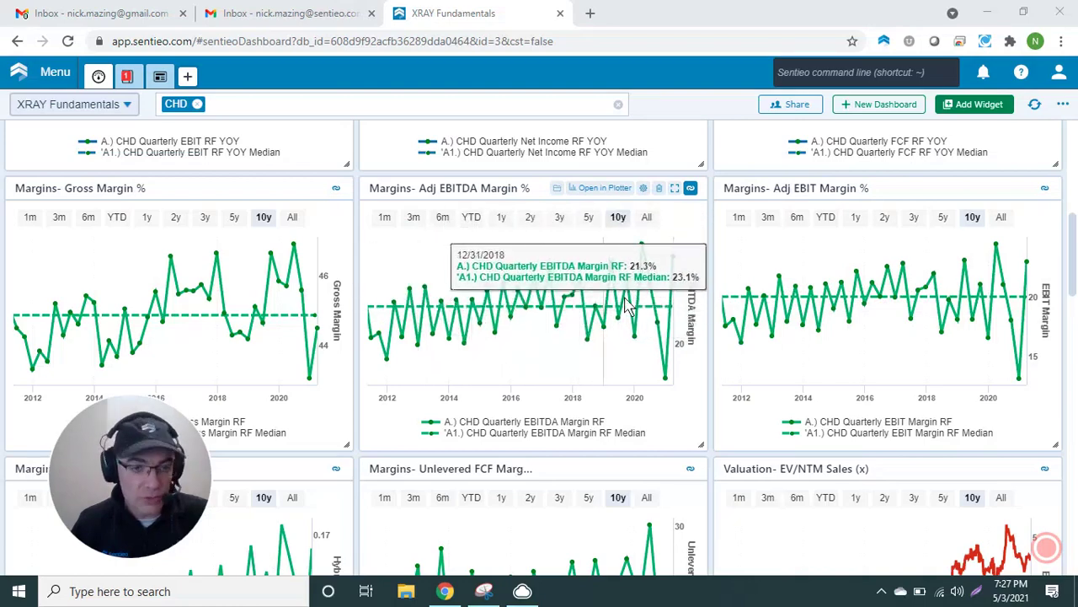
# Scroll past NTM PE and Div Yield to the LTM FCF Yield and Net Debt to EBITDA charts.
pyautogui.scroll(-5, 590, 290)
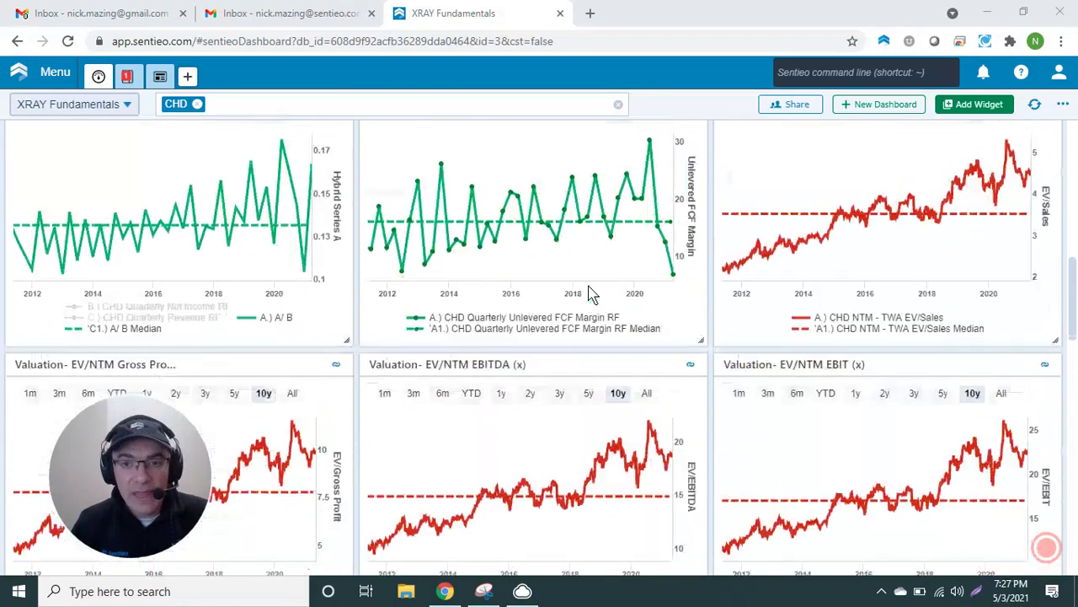
pyautogui.scroll(3, 590, 290)
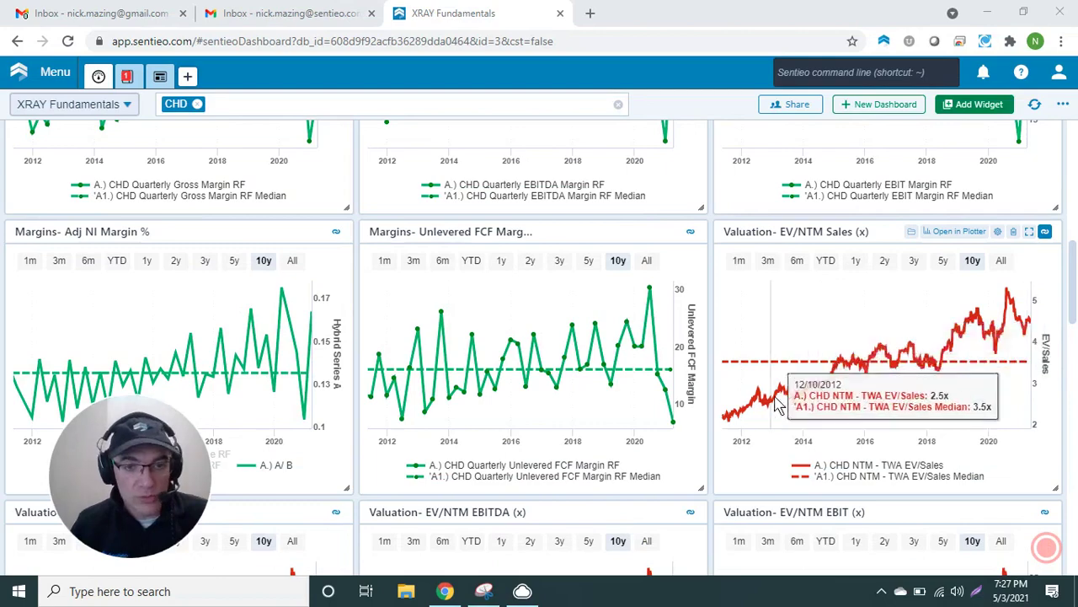
pyautogui.scroll(-5, 924, 345)
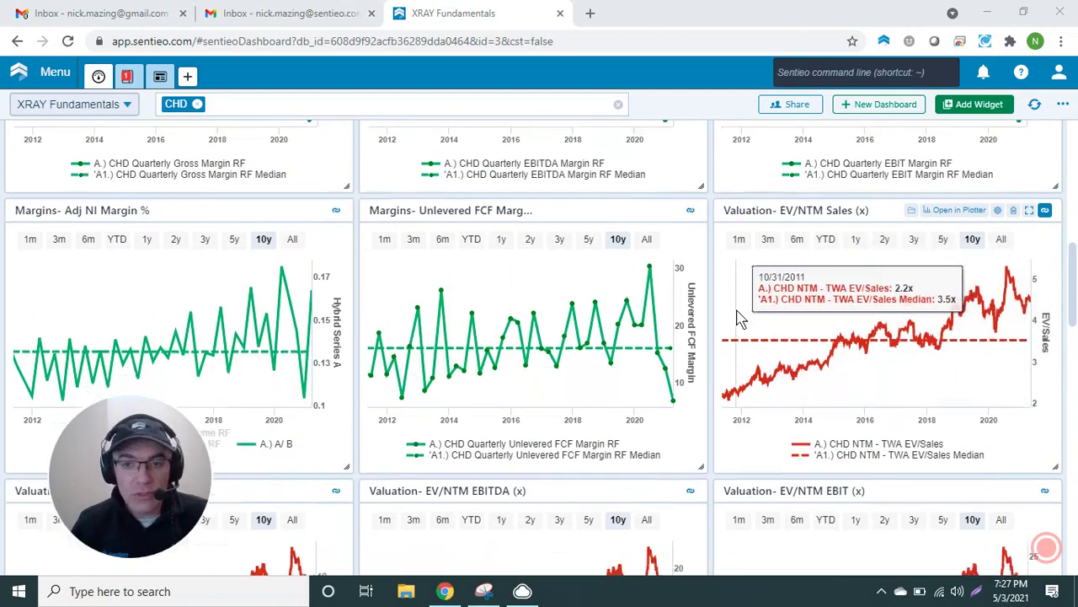
pyautogui.scroll(1, 345, 251)
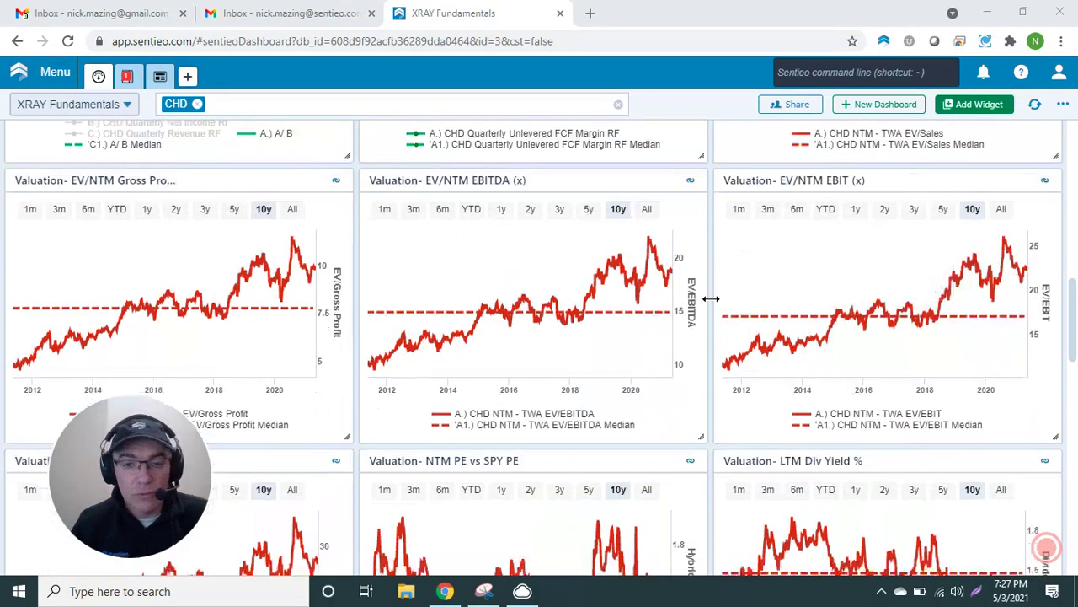
pyautogui.scroll(-2, 707, 300)
pyautogui.scroll(-2, 708, 300)
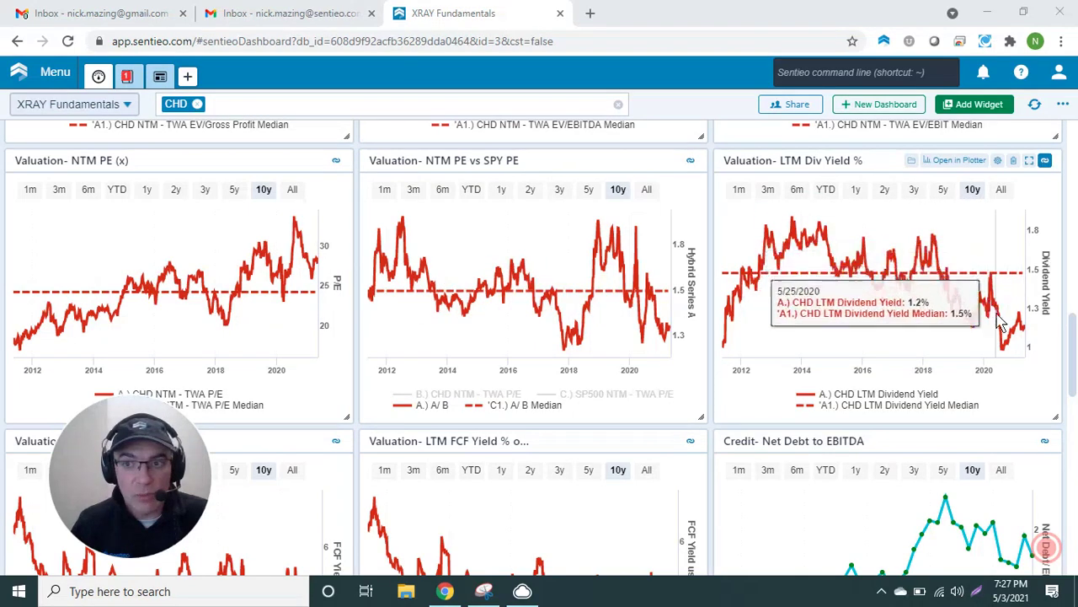
pyautogui.scroll(-2, 472, 210)
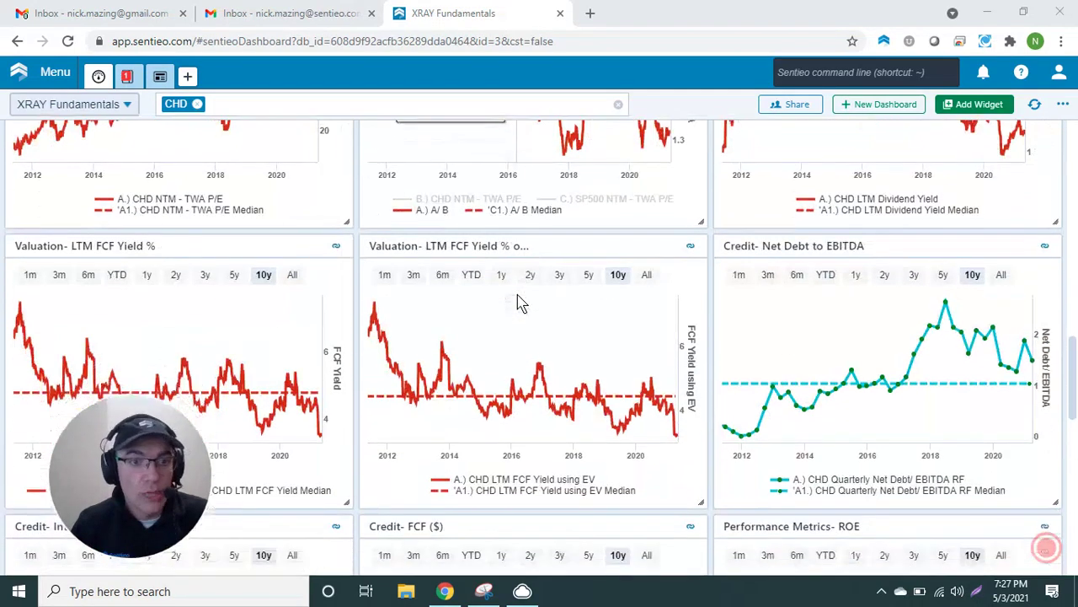
pyautogui.scroll(-1, 520, 303)
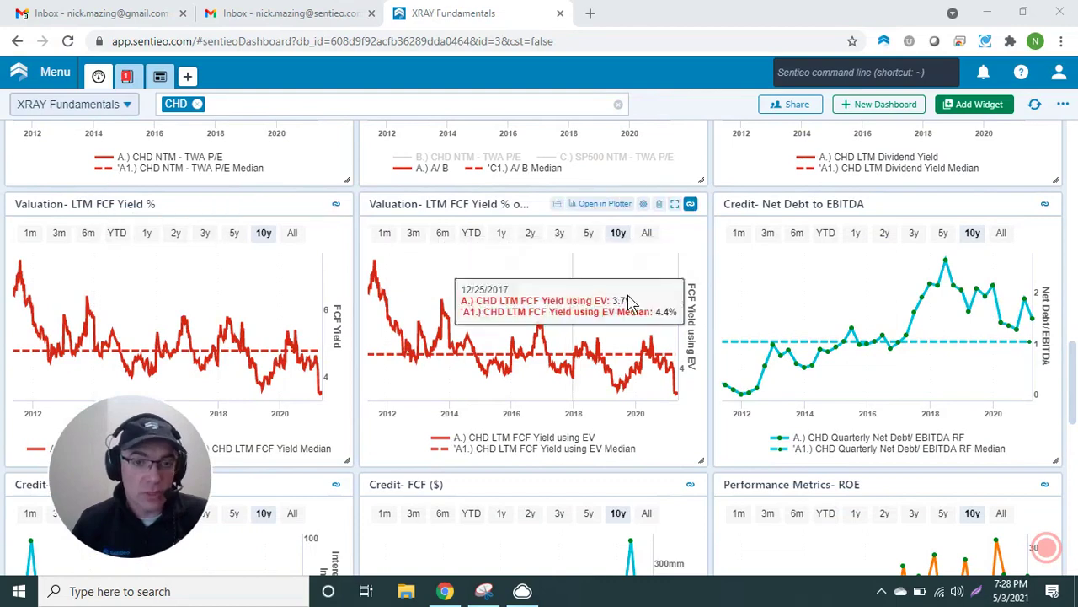
# Set the Credit- Interest Coverage chart to the 5y range, covering 2017 to 2021.
pyautogui.scroll(-1, 710, 286)
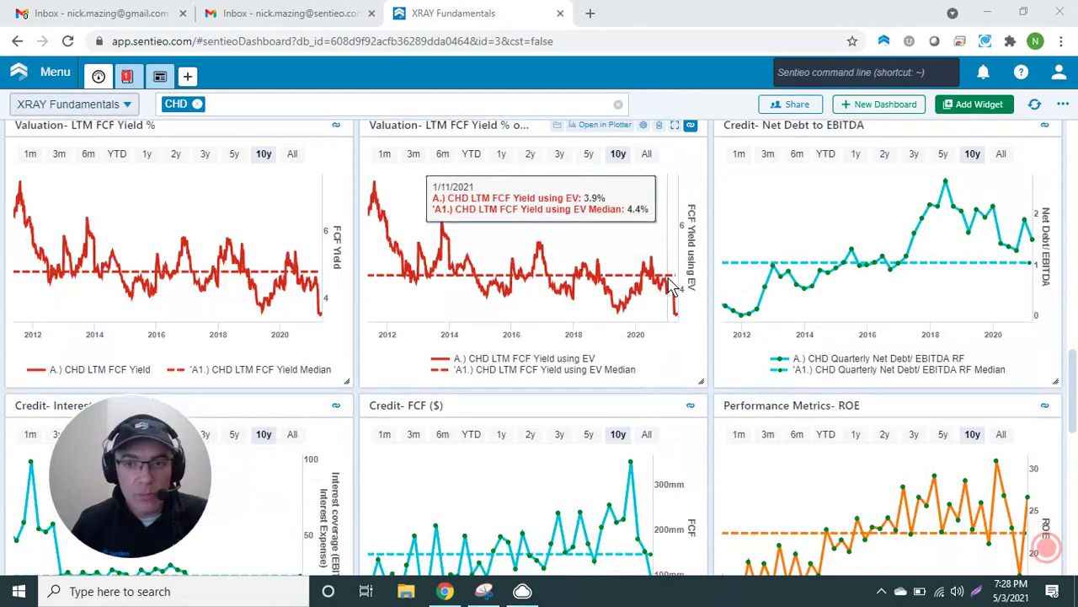
pyautogui.scroll(1, 934, 266)
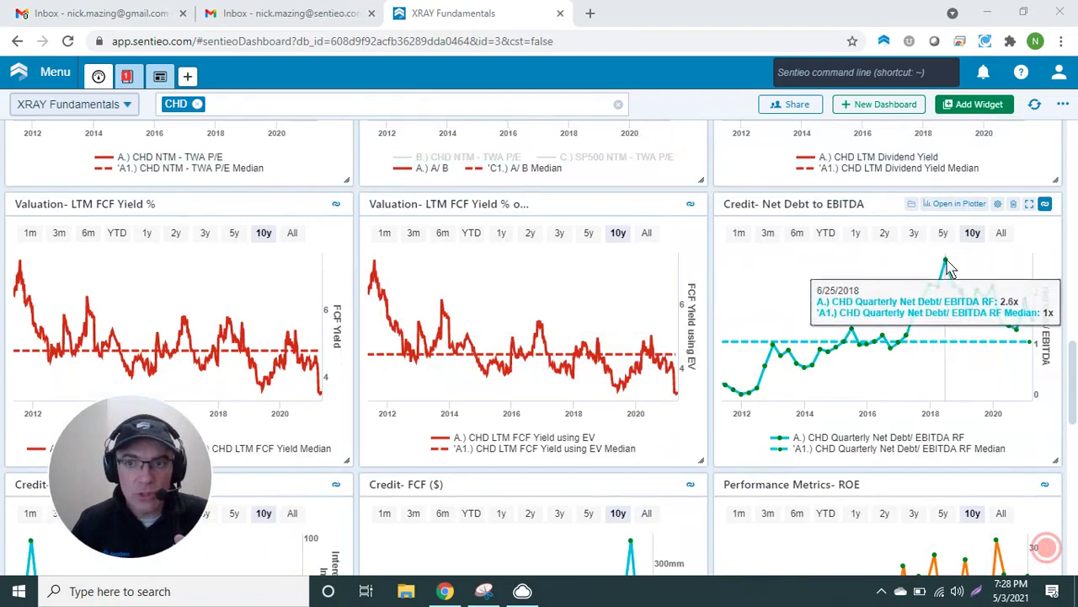
pyautogui.scroll(-4, 570, 284)
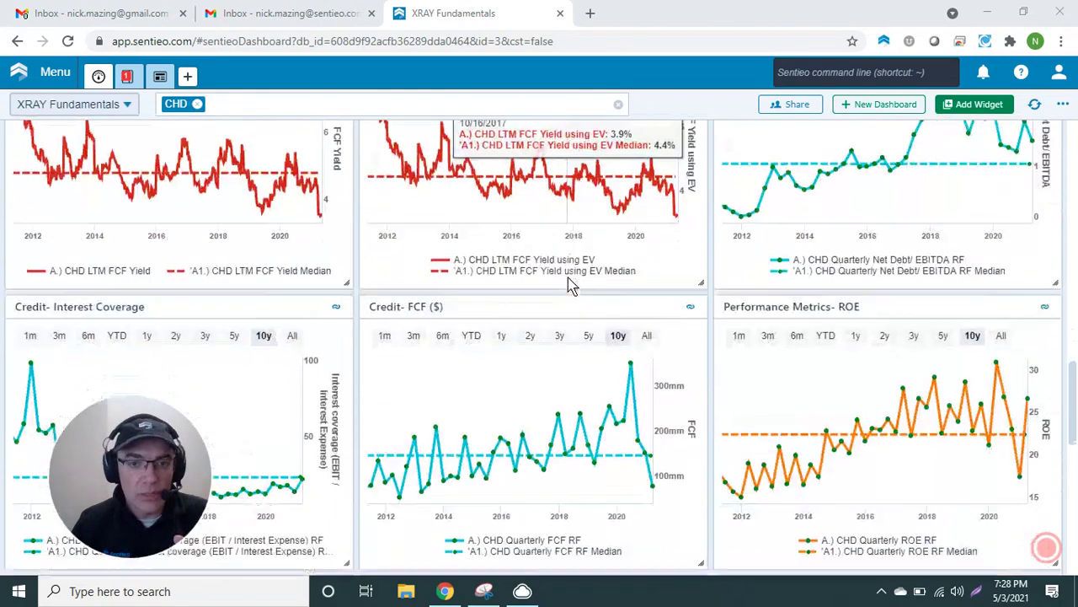
pyautogui.click(234, 199)
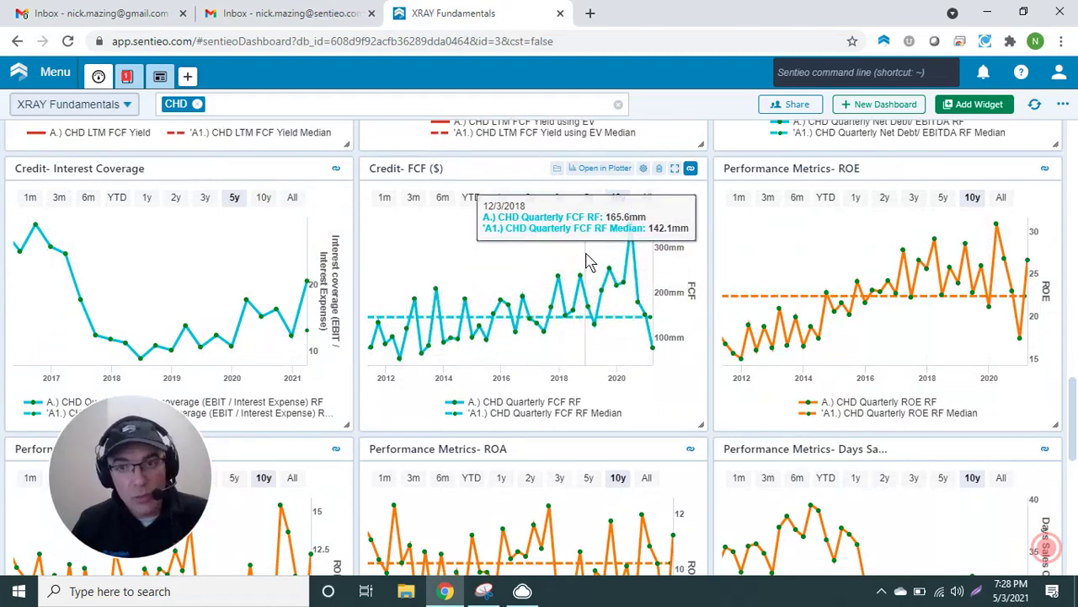
pyautogui.scroll(-1, 590, 262)
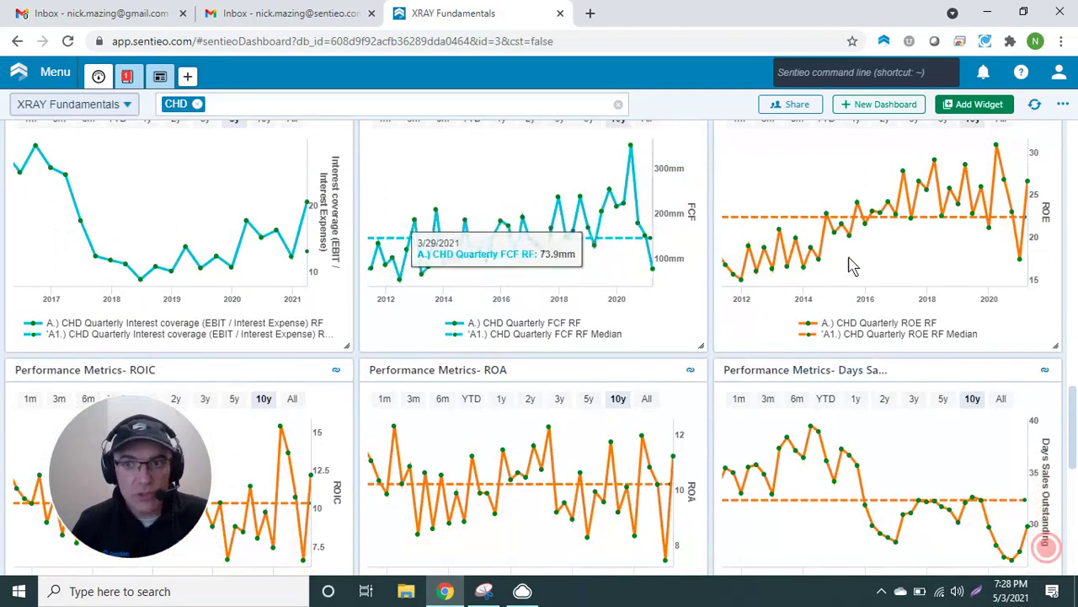
# Set the Cash Conversion Cycle chart to 5y, then view the diluted shares, goodwill and employees charts.
pyautogui.scroll(1, 914, 268)
pyautogui.scroll(-3, 712, 239)
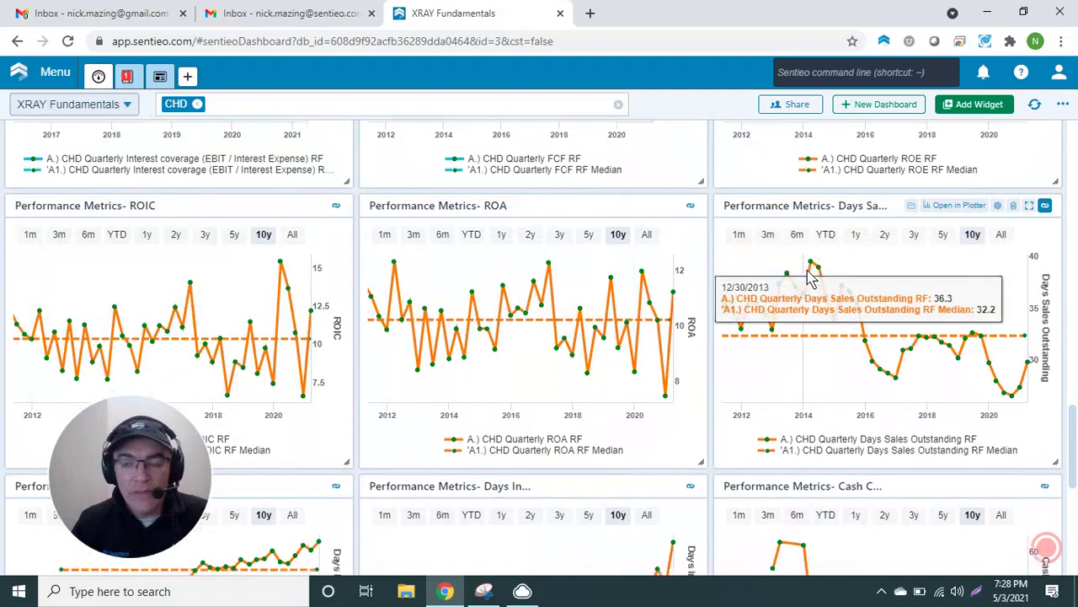
pyautogui.scroll(-1, 809, 282)
pyautogui.scroll(-2, 813, 278)
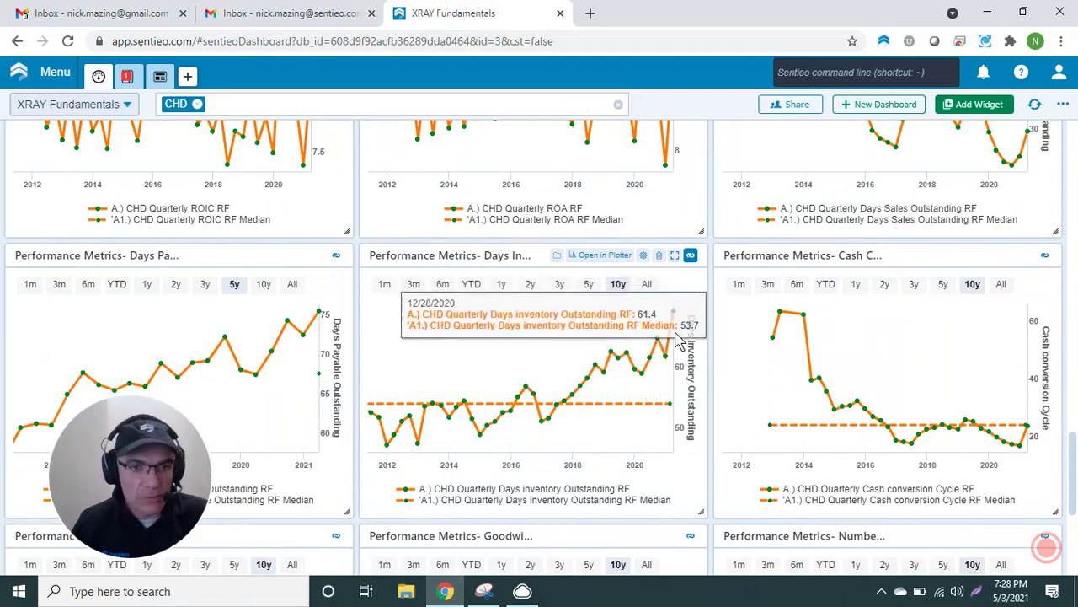
pyautogui.click(943, 286)
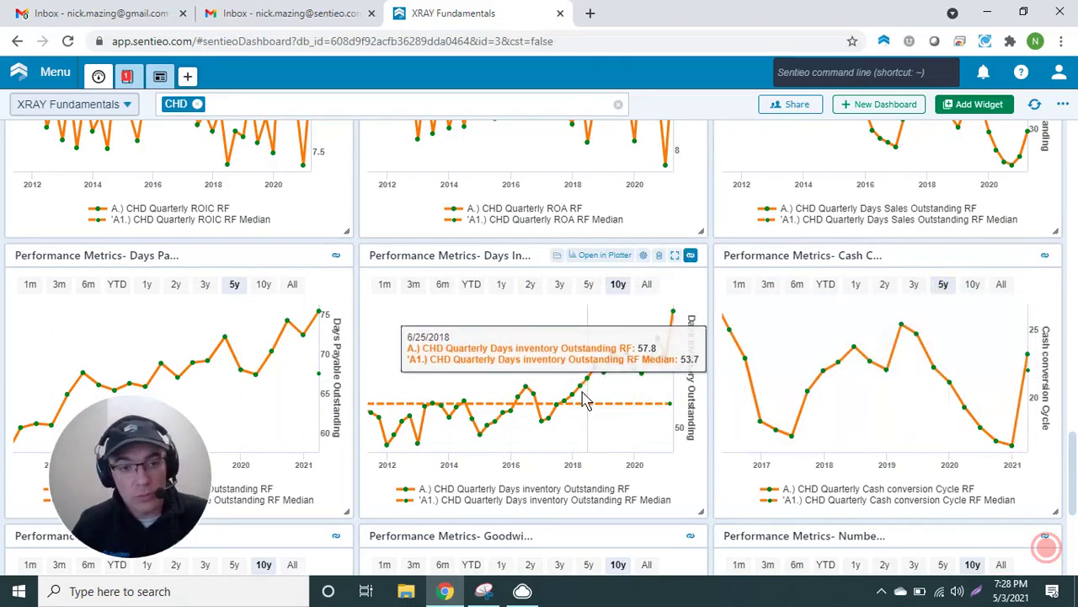
pyautogui.scroll(-2, 586, 388)
pyautogui.scroll(-2, 455, 279)
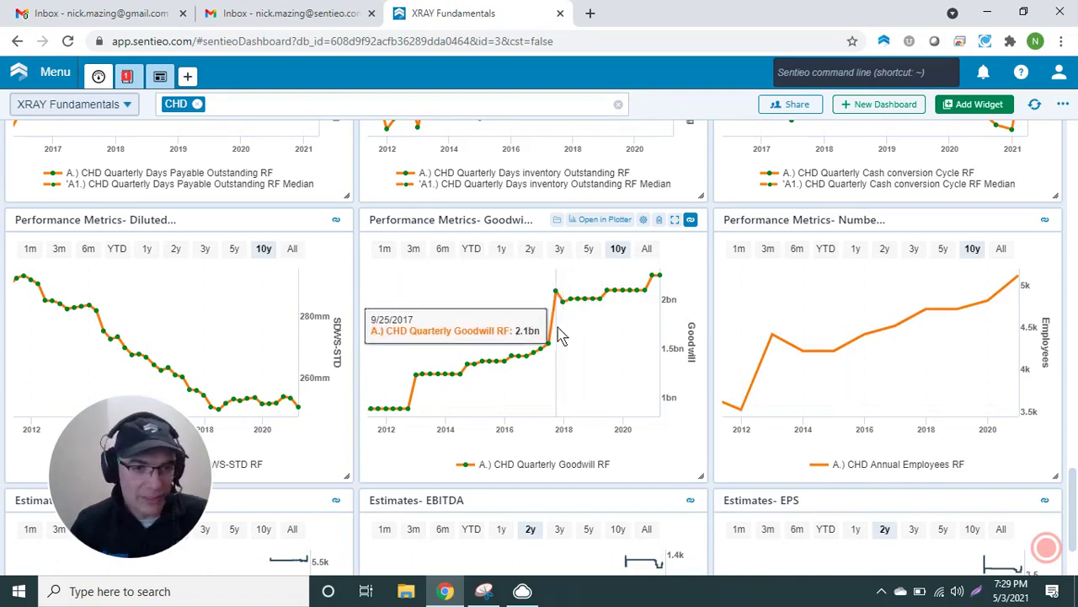
# Scroll down to the Estimates charts, then back to the Price Monitor and Valuation Model.
pyautogui.scroll(-2, 562, 336)
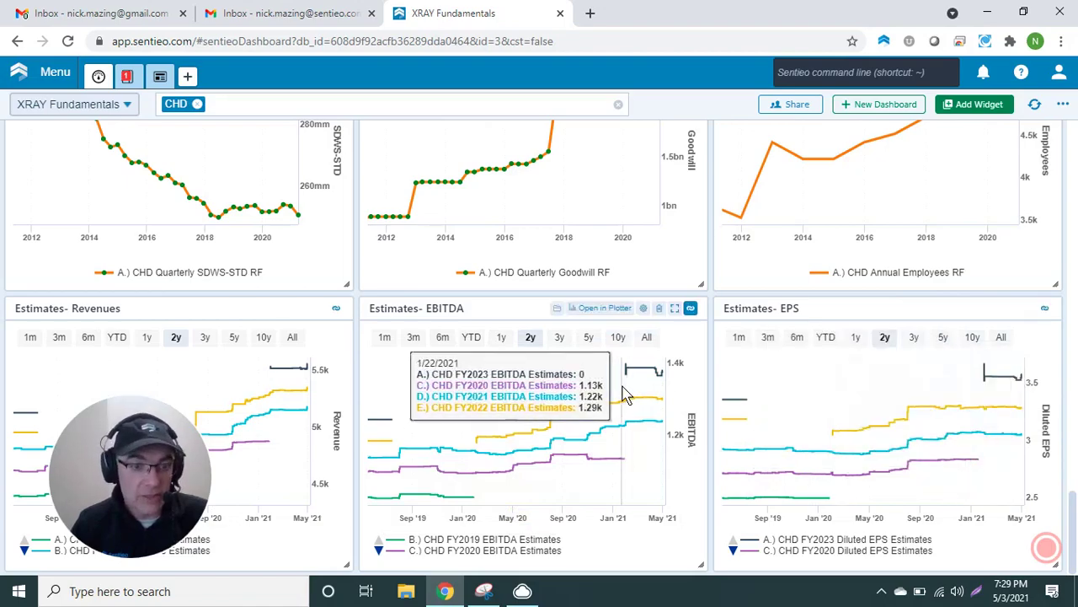
pyautogui.scroll(-15, 624, 393)
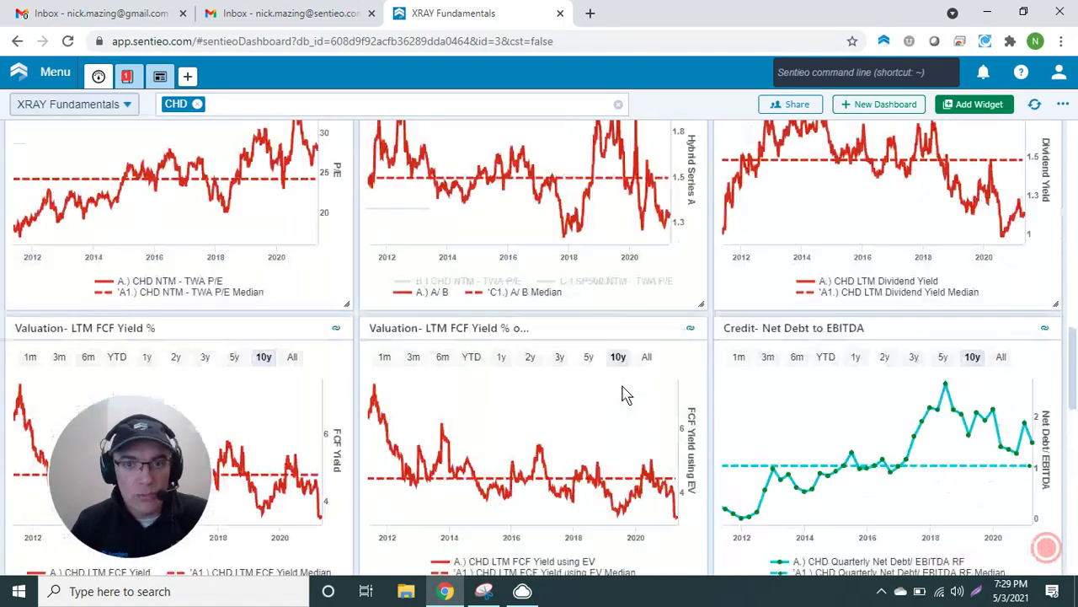
pyautogui.scroll(20, 623, 393)
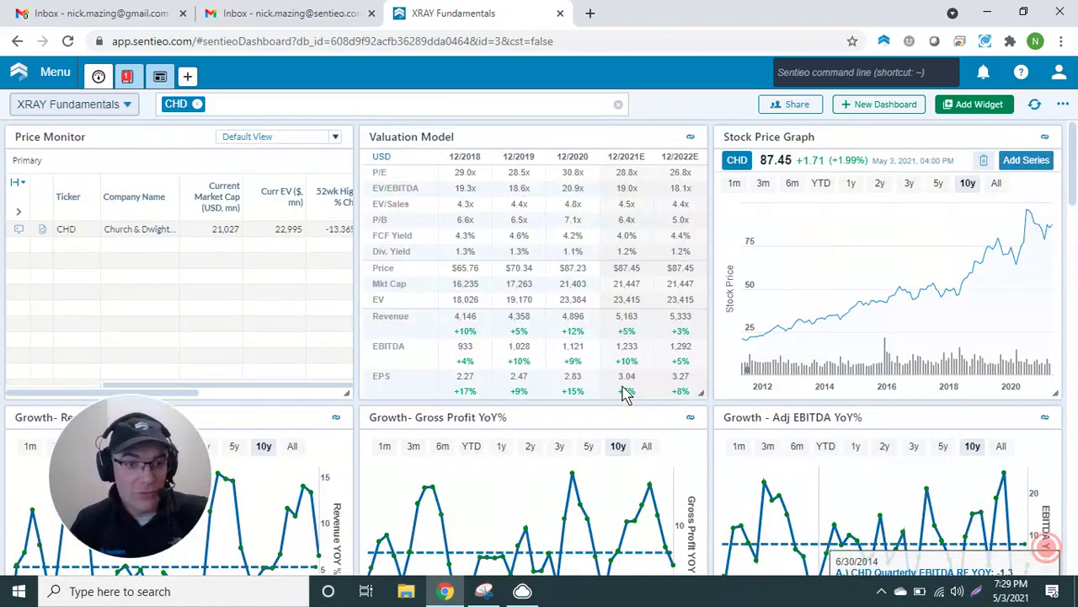
pyautogui.scroll(-4, 625, 394)
pyautogui.scroll(3, 544, 419)
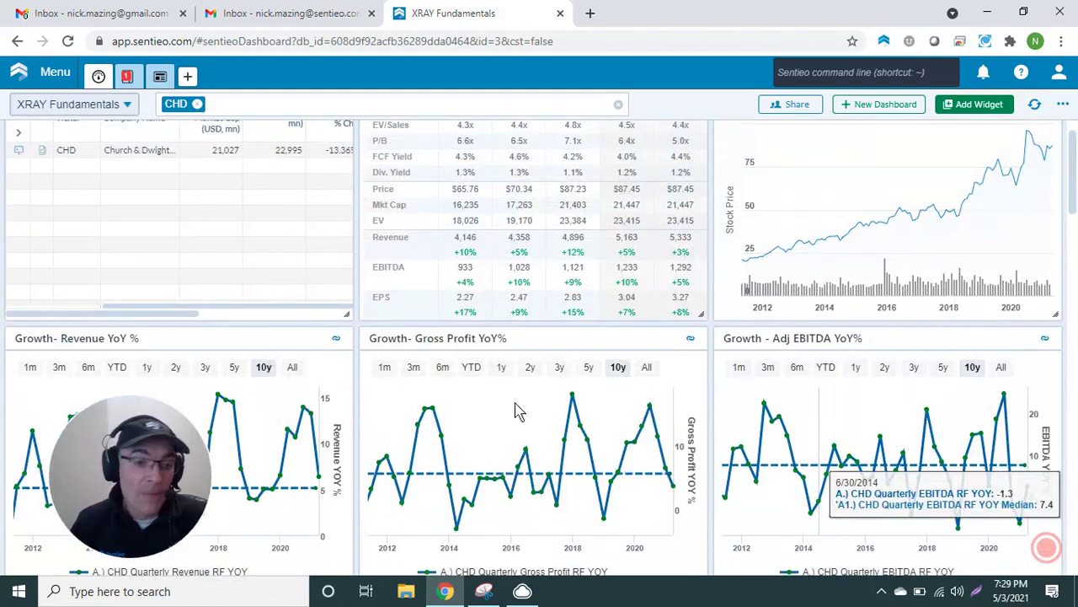
pyautogui.click(790, 105)
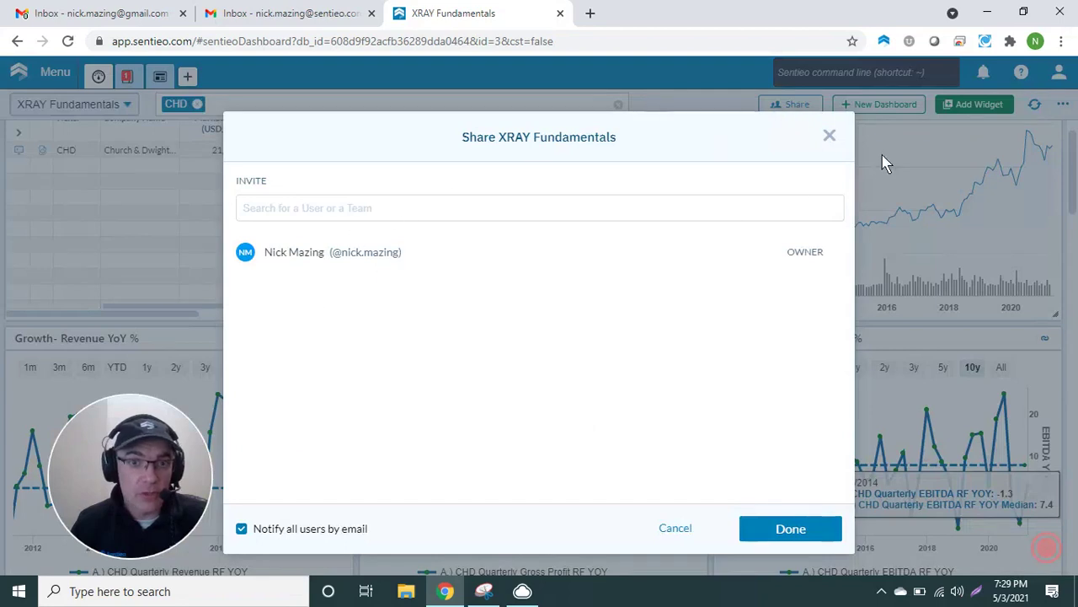
pyautogui.click(830, 137)
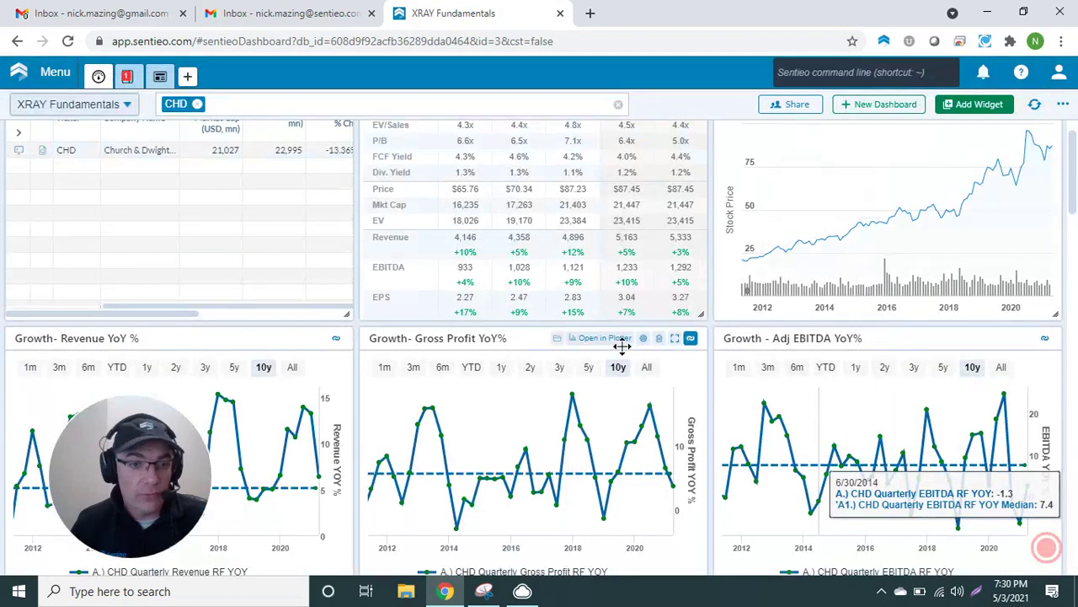